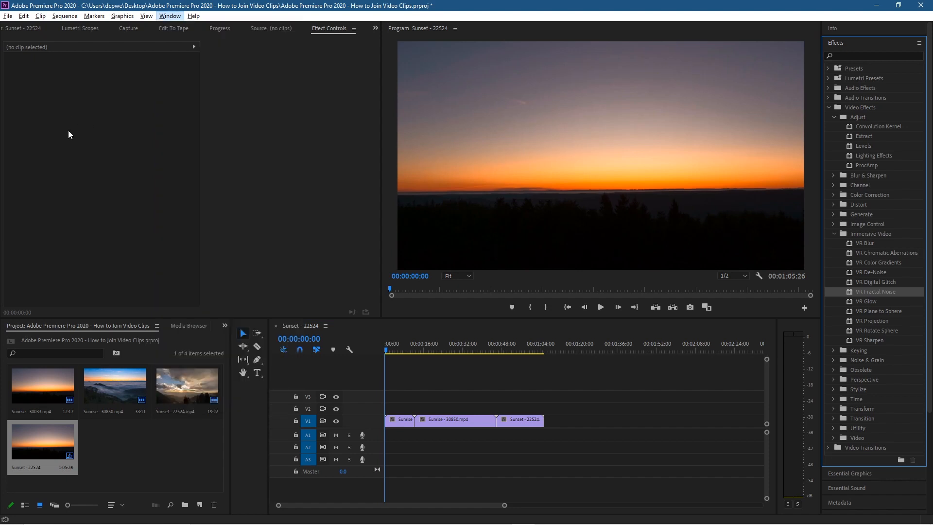
Group the Sunrise - 30033.mp4 and Sunrise - 30850.mp4 clips on track V1 of the timeline.
left_click(450, 447)
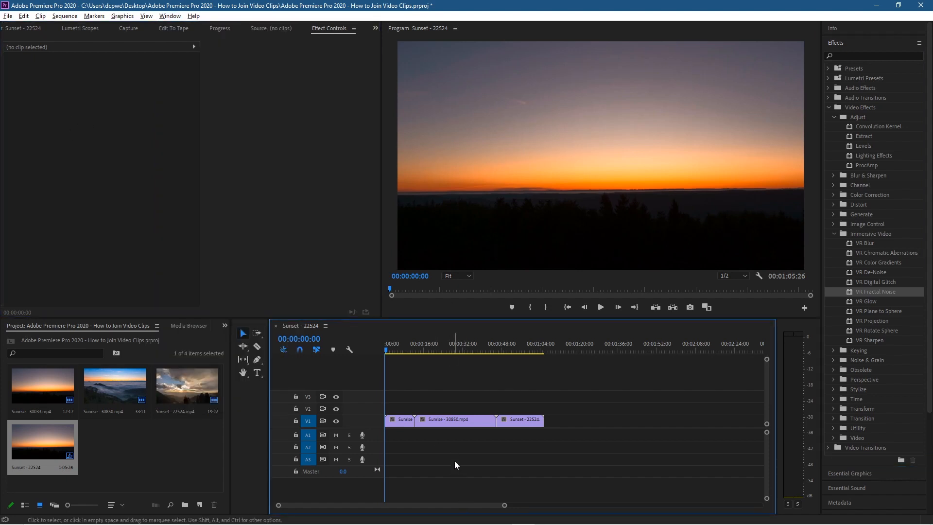
scroll(462, 460, "up", 2, "alt")
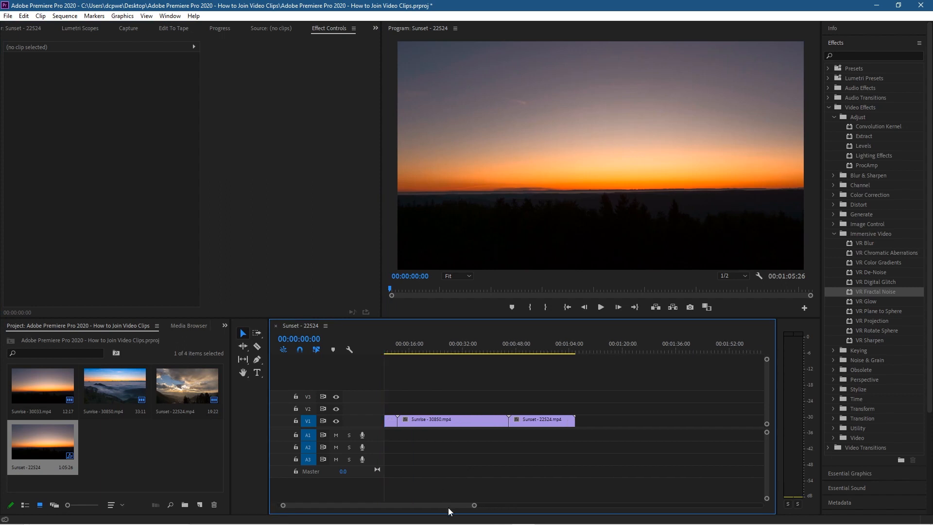
left_click_drag(448, 507, 417, 506)
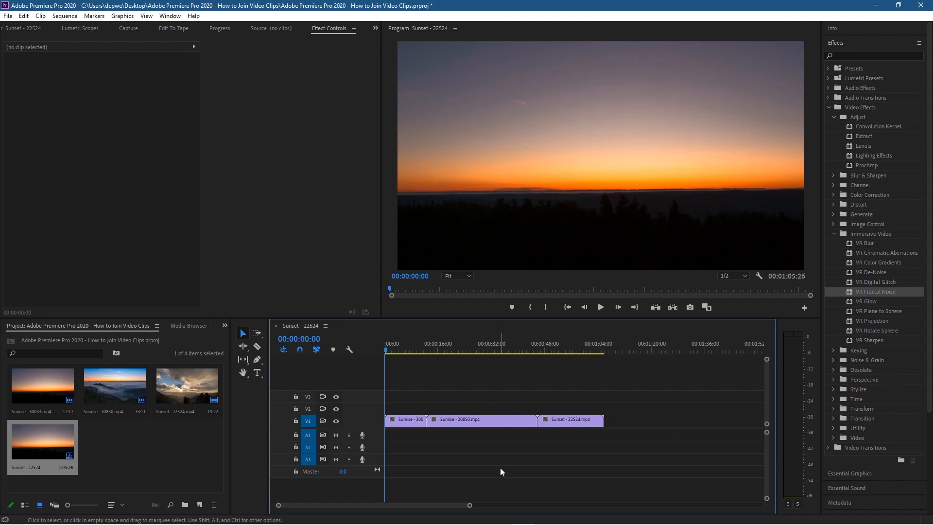
left_click_drag(486, 462, 396, 416)
left_click_drag(494, 455, 394, 397)
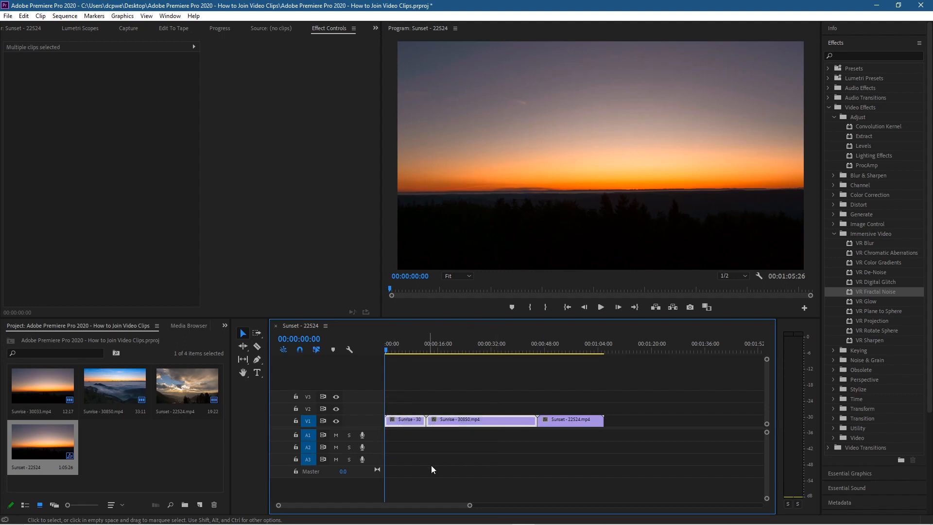
right_click(454, 418)
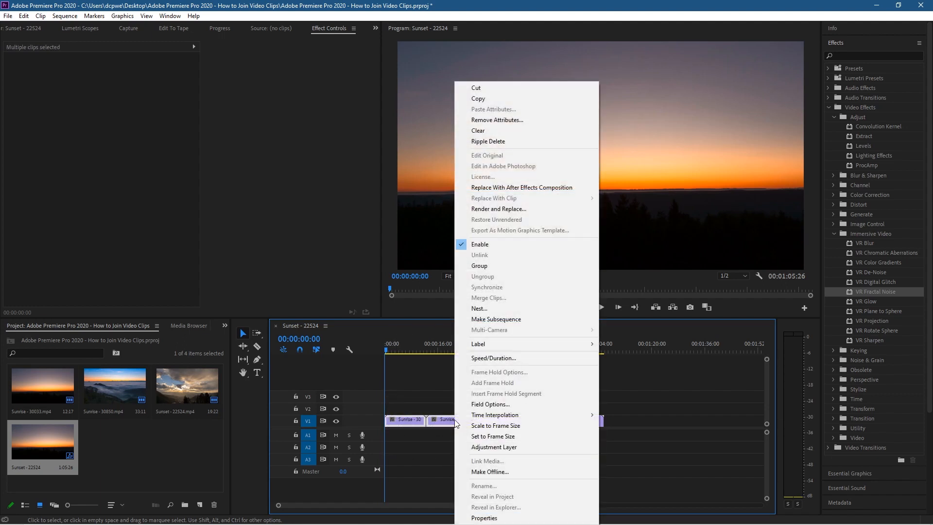
left_click(492, 265)
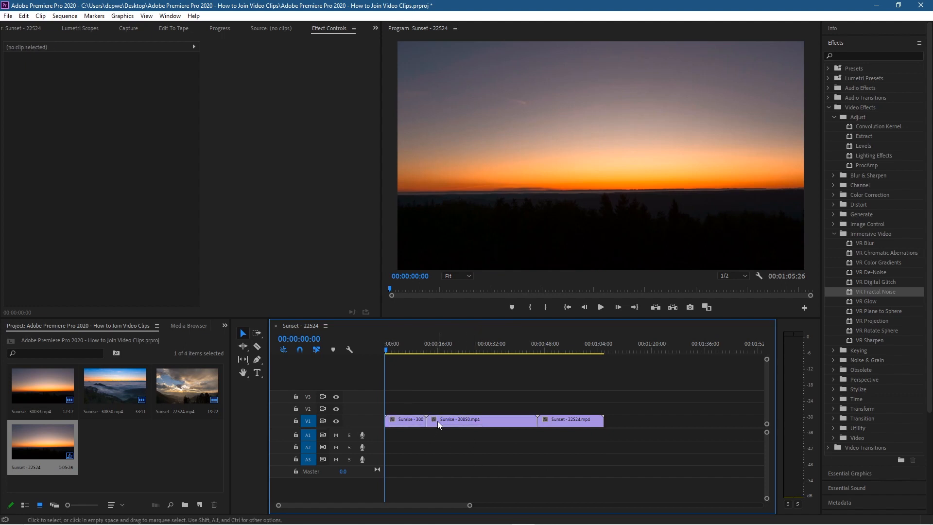
Check that the two grouped Sunrise clips select together as one unit, and deselect them.
left_click(465, 485)
left_click(468, 422)
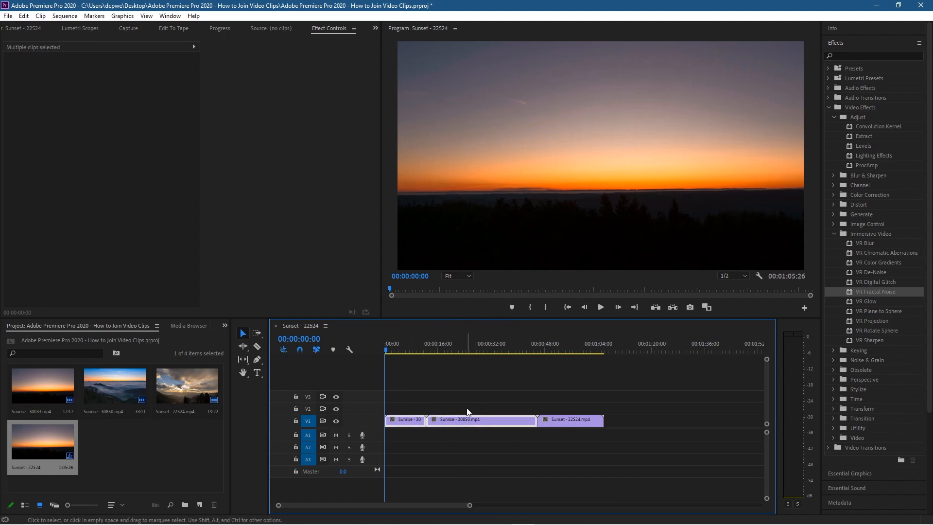
left_click_drag(462, 414, 489, 425)
left_click(694, 472)
left_click(466, 455)
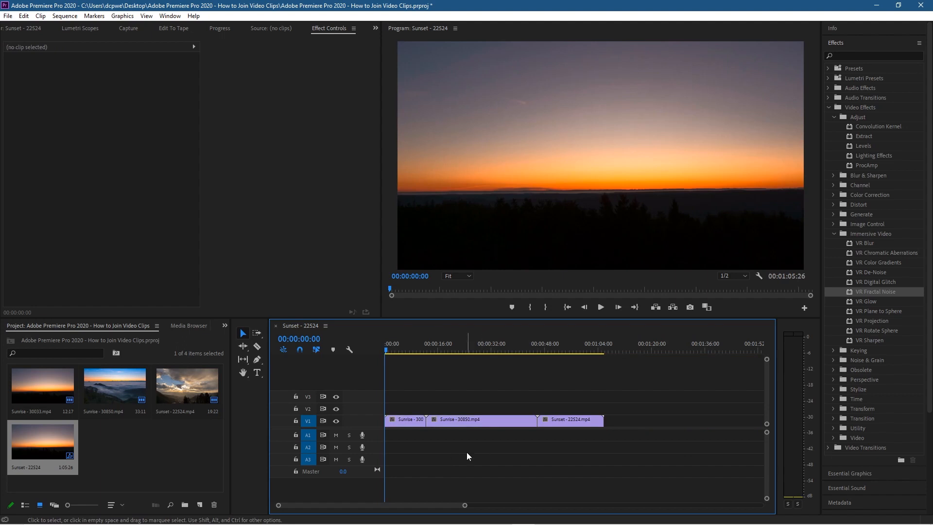
Apply the VR Glow effect to the grouped Sunrise clips in the timeline.
left_click(479, 425)
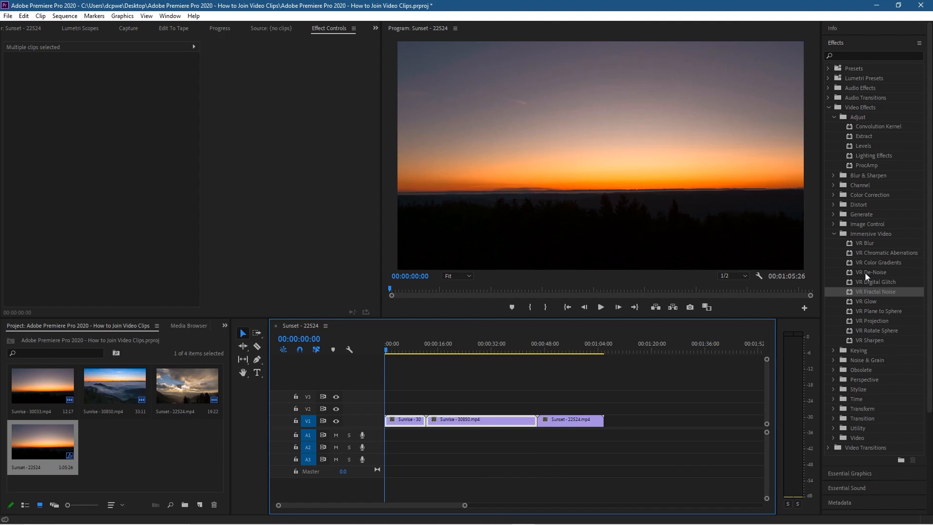
left_click(873, 303)
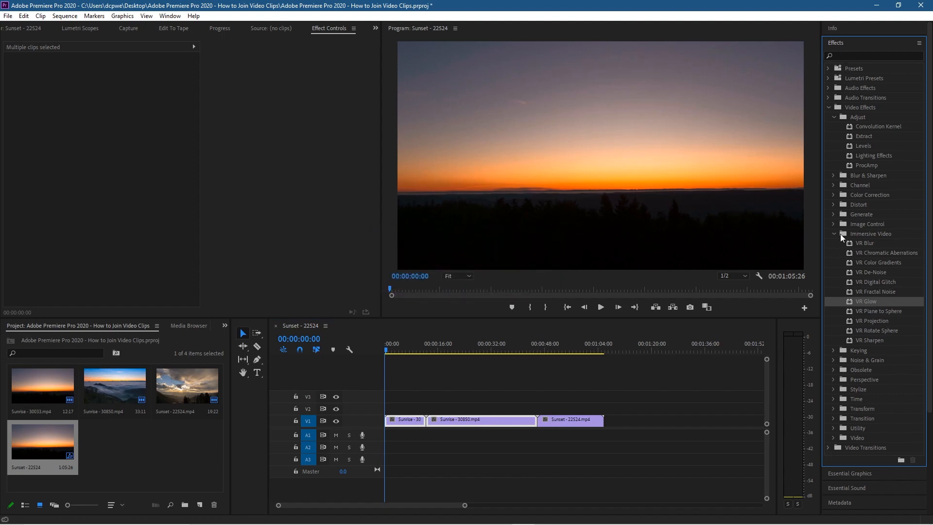
left_click_drag(862, 301, 447, 422)
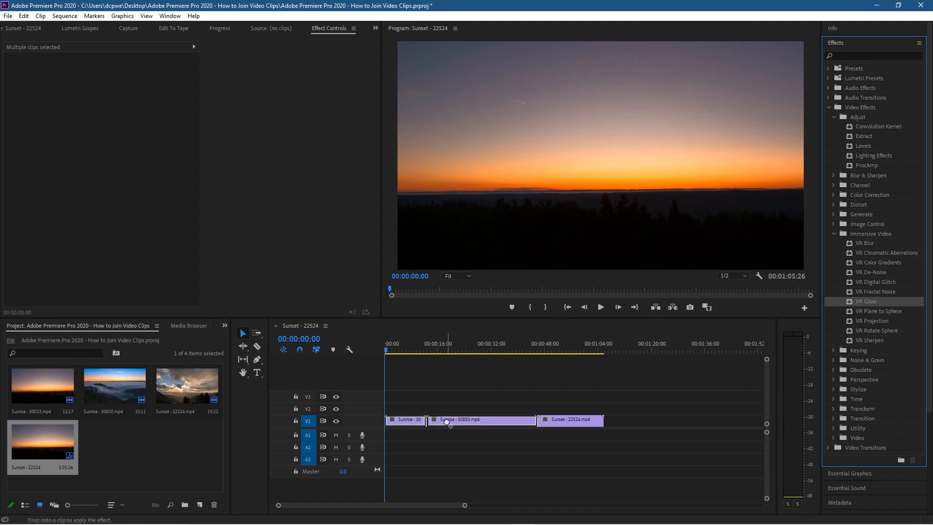
left_click_drag(447, 421, 447, 421)
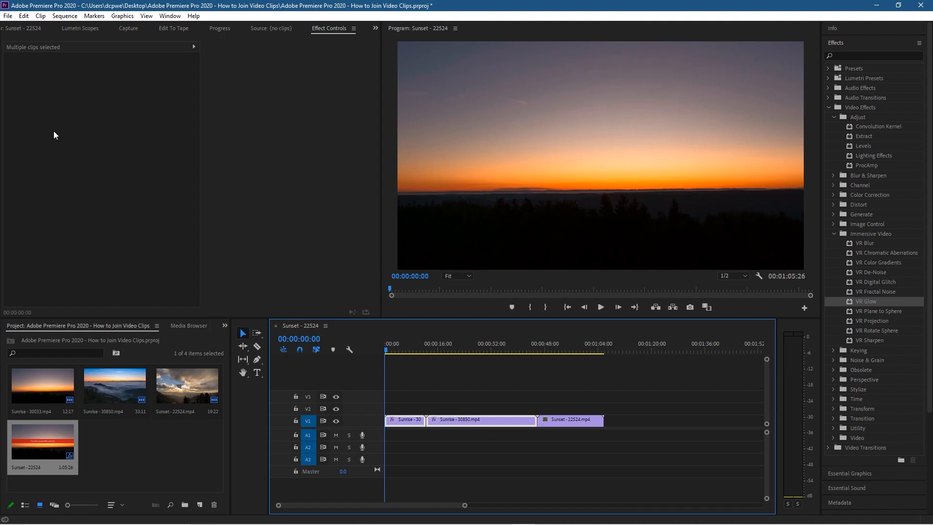
Ungroup the two Sunrise clips in the timeline.
right_click(445, 422)
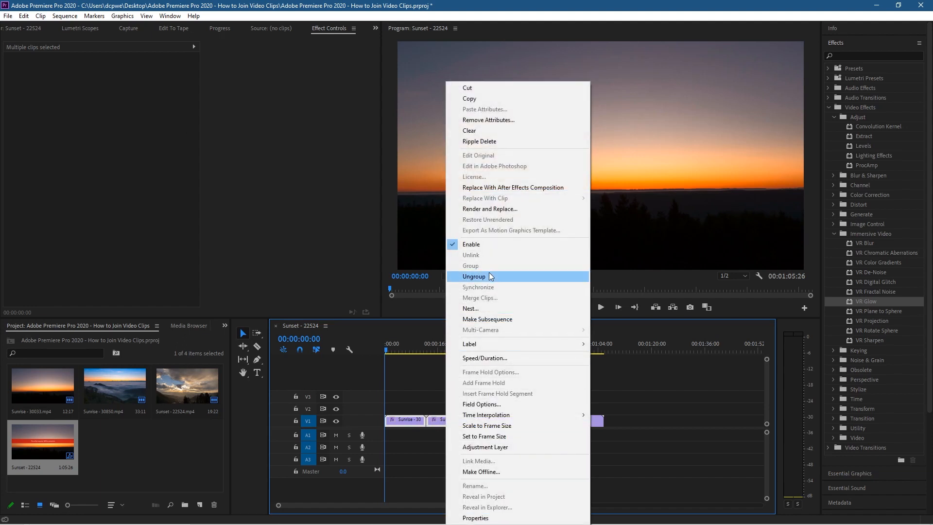
left_click(487, 276)
left_click(431, 427)
Try a VR Glow luma threshold of 1.00 on Sunrise - 30033.mp4 with the playhead at 00:00:06:29, and undo it.
left_click(404, 421)
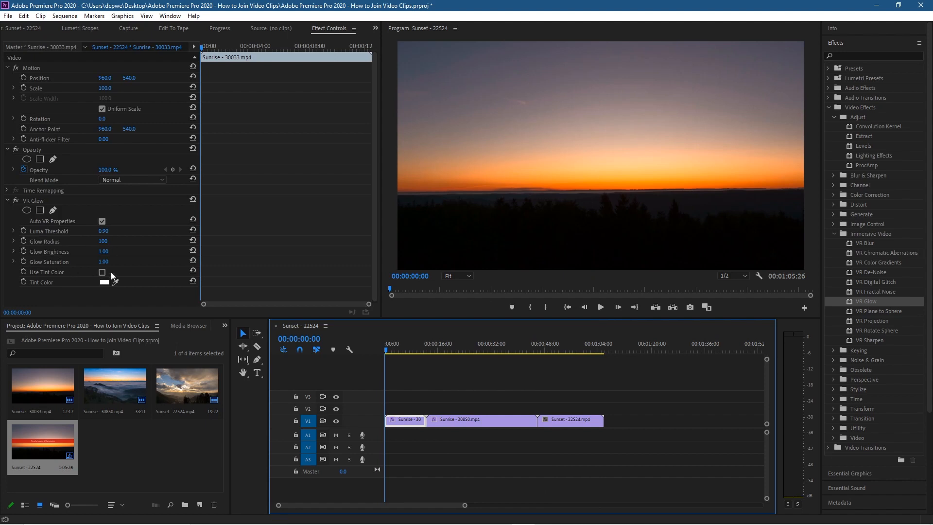
left_click_drag(392, 287, 435, 291)
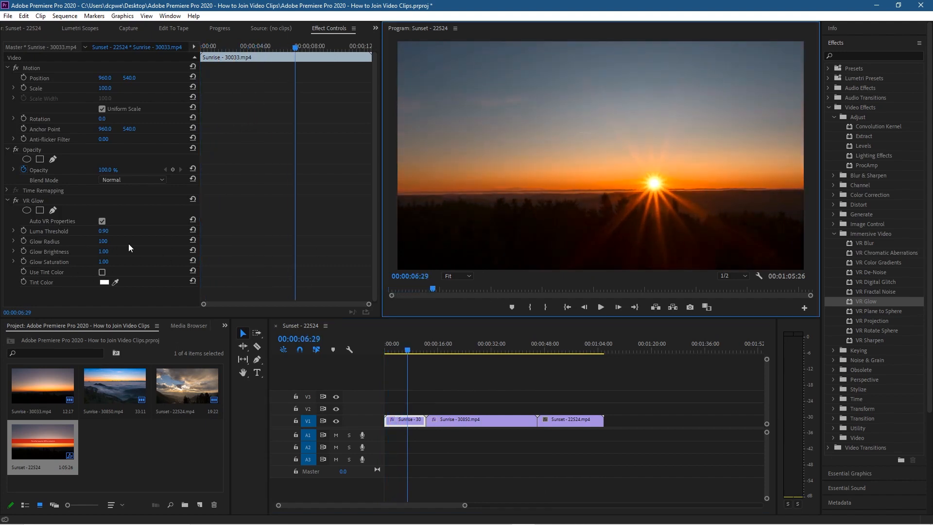
left_click_drag(103, 232, 113, 233)
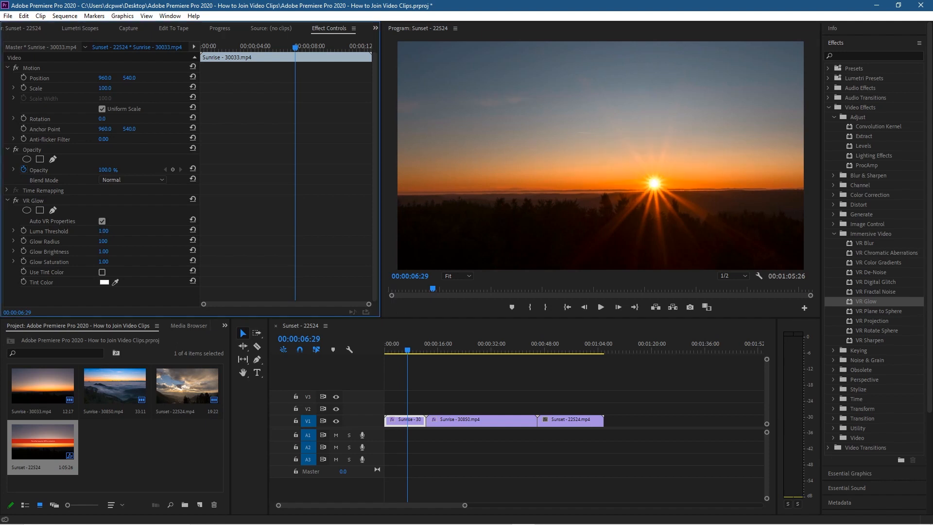
key("ctrl+z")
Remove the VR Glow effect from both Sunrise - 30033.mp4 and Sunrise - 30850.mp4.
left_click(36, 201)
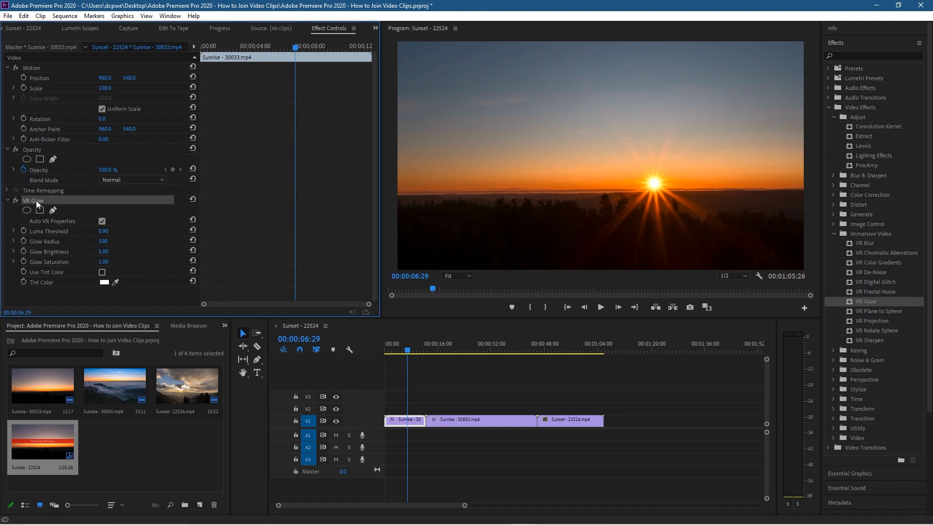
right_click(30, 199)
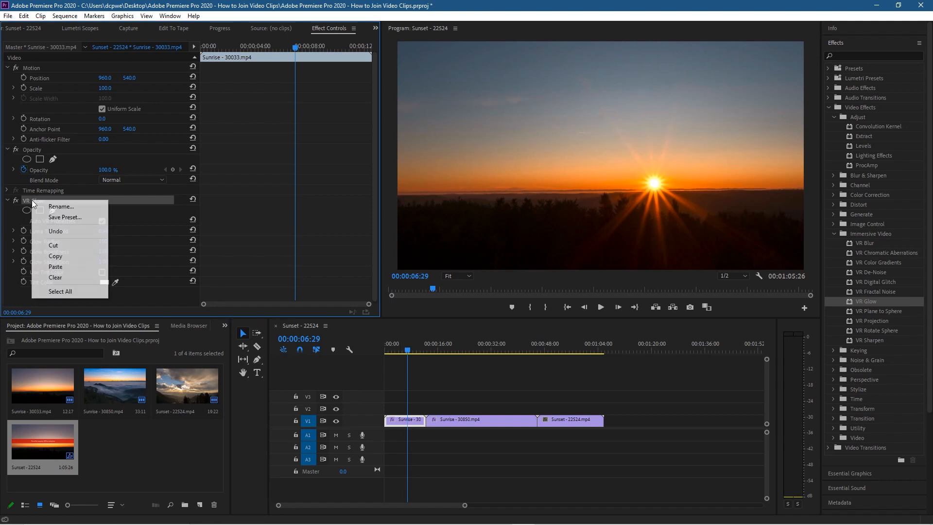
left_click(68, 278)
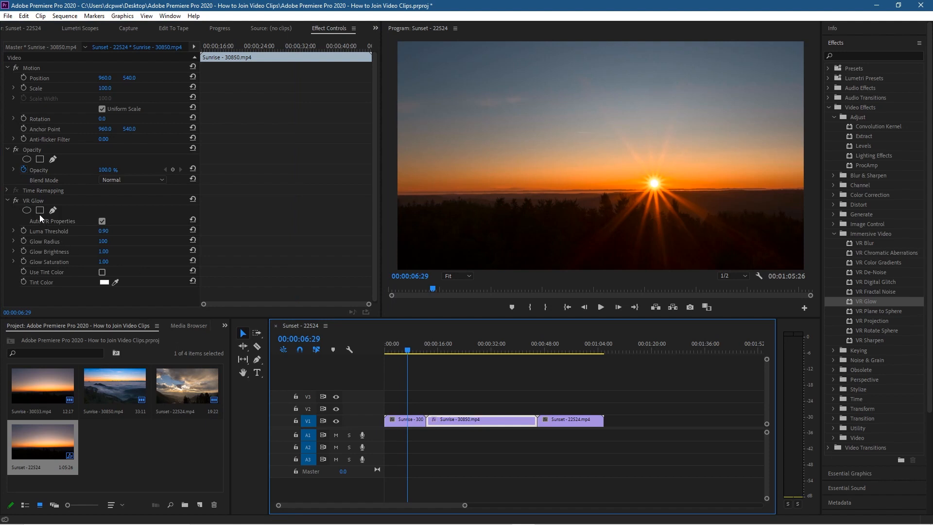
right_click(34, 204)
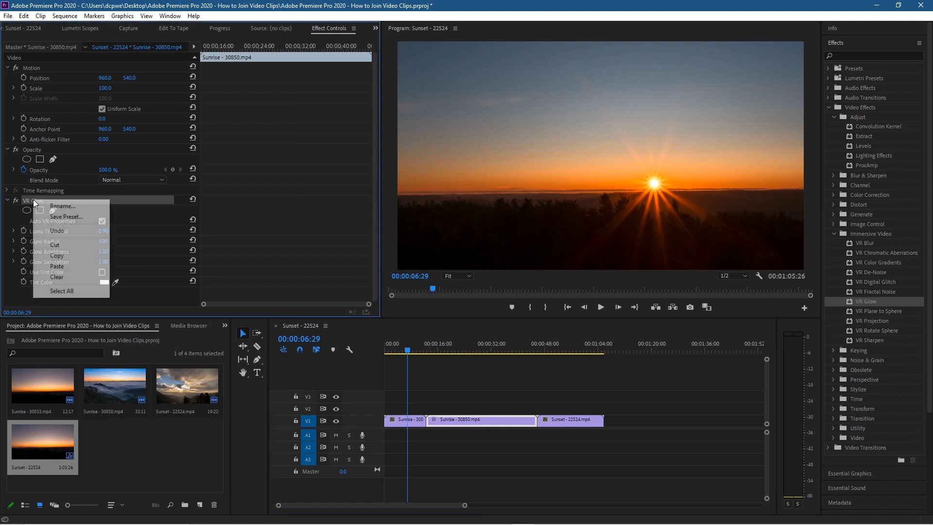
left_click(57, 276)
left_click_drag(493, 454, 392, 401)
right_click(452, 424)
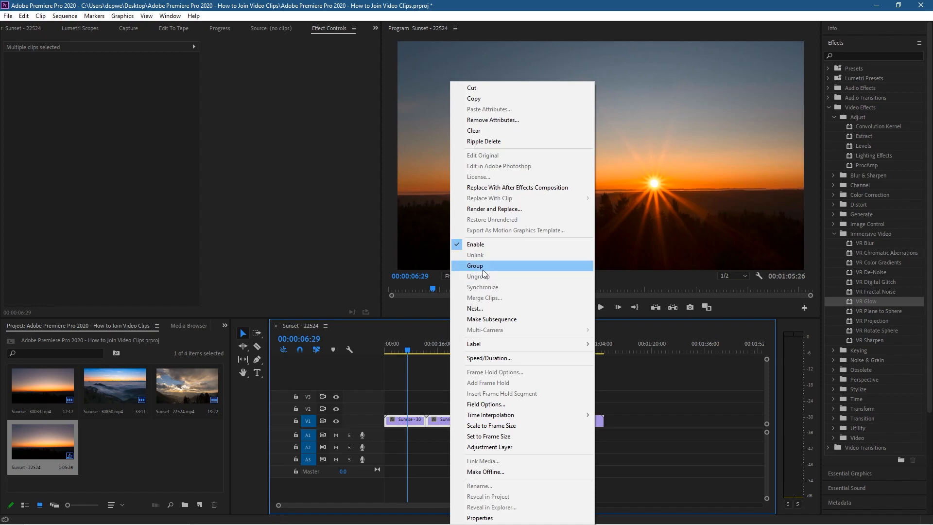
left_click(687, 435)
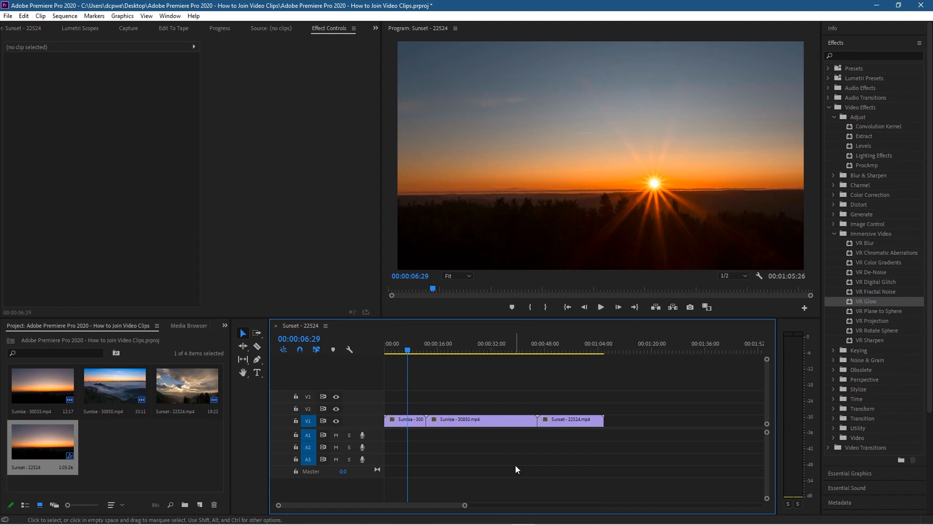
Nest the Sunrise - 30033.mp4 and Sunrise - 30850.mp4 clips into a nested sequence named Intro.
left_click_drag(495, 458, 402, 420)
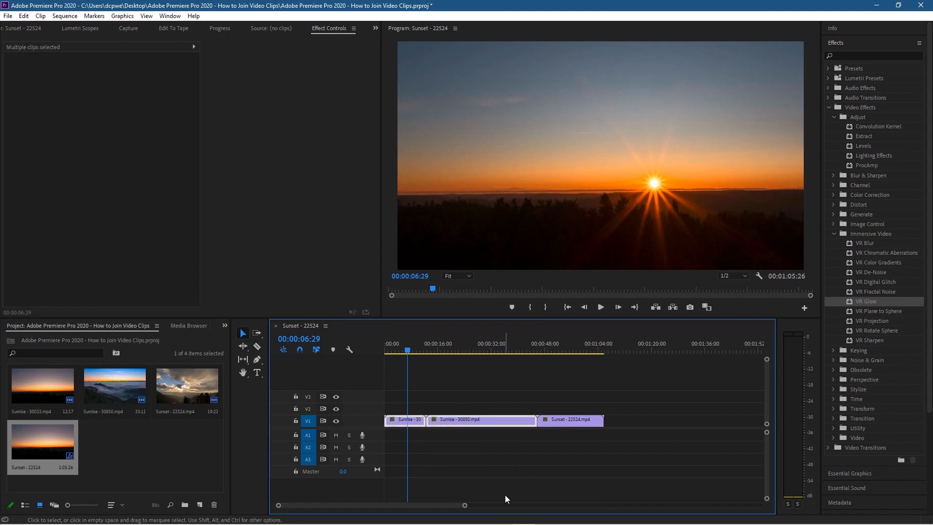
right_click(465, 421)
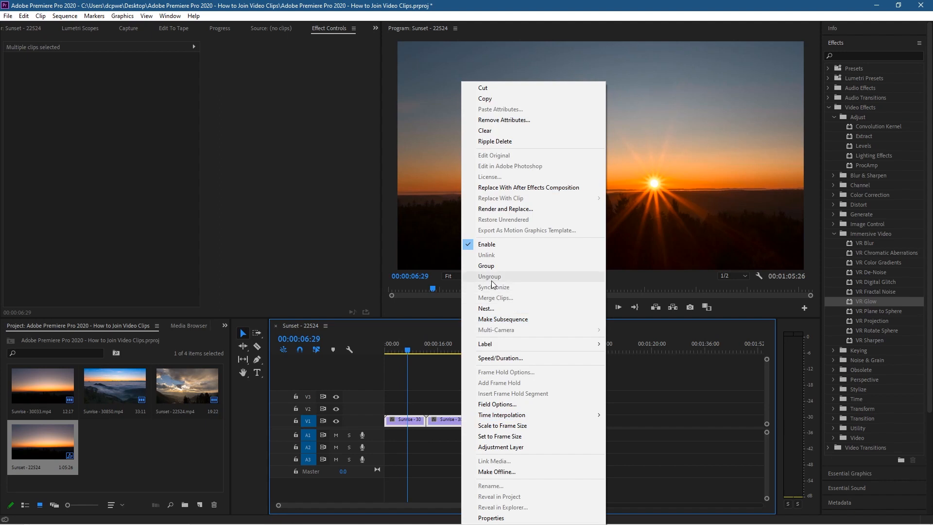
left_click(499, 310)
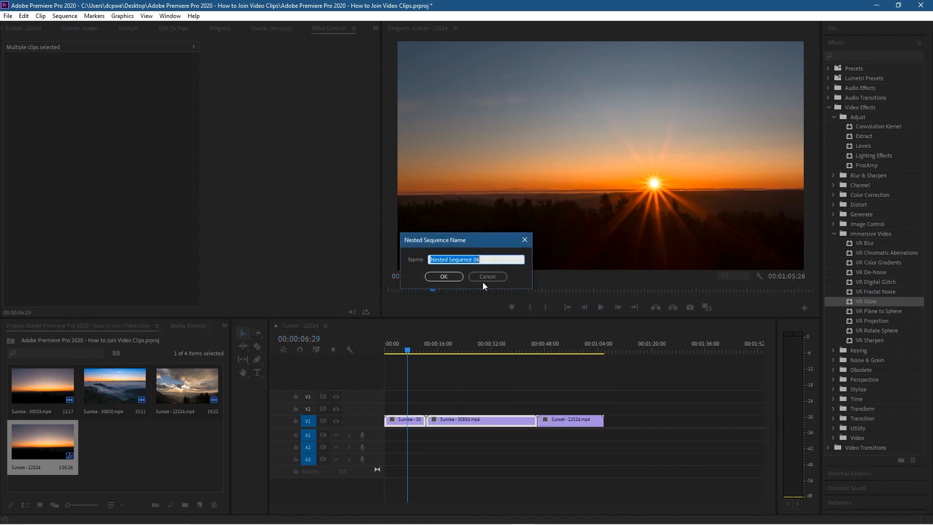
left_click(433, 258)
left_click_drag(481, 259, 400, 259)
type("Intro")
left_click(446, 277)
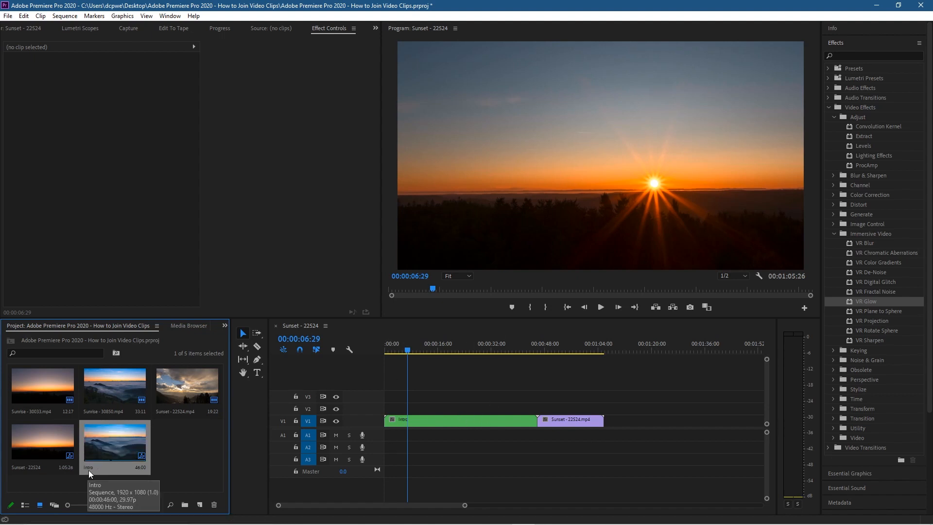
Apply the VR Glow effect to the Intro nested sequence and select it in the timeline.
left_click(431, 419)
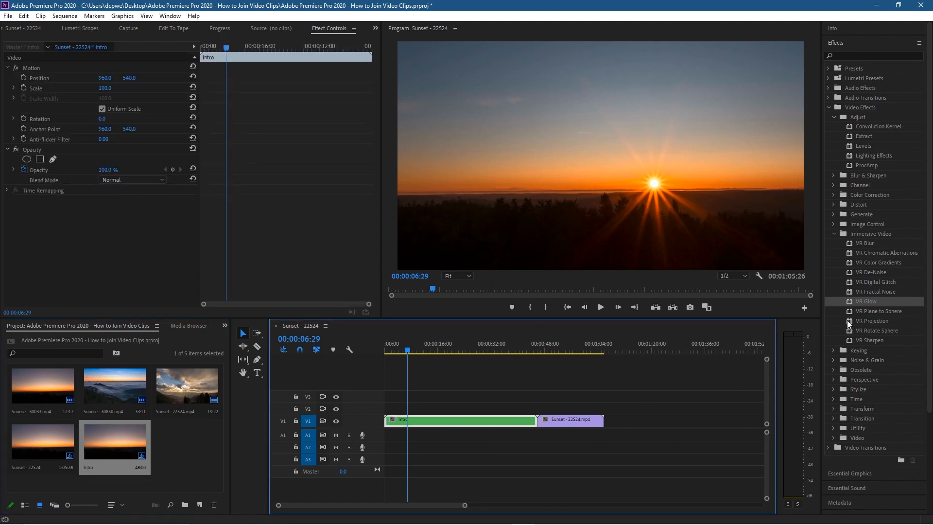
left_click_drag(868, 302, 454, 421)
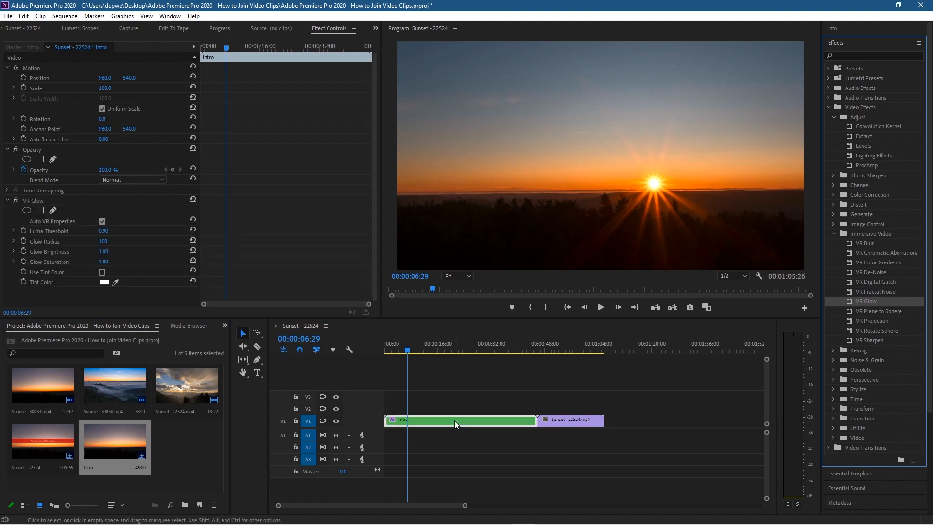
left_click(461, 420)
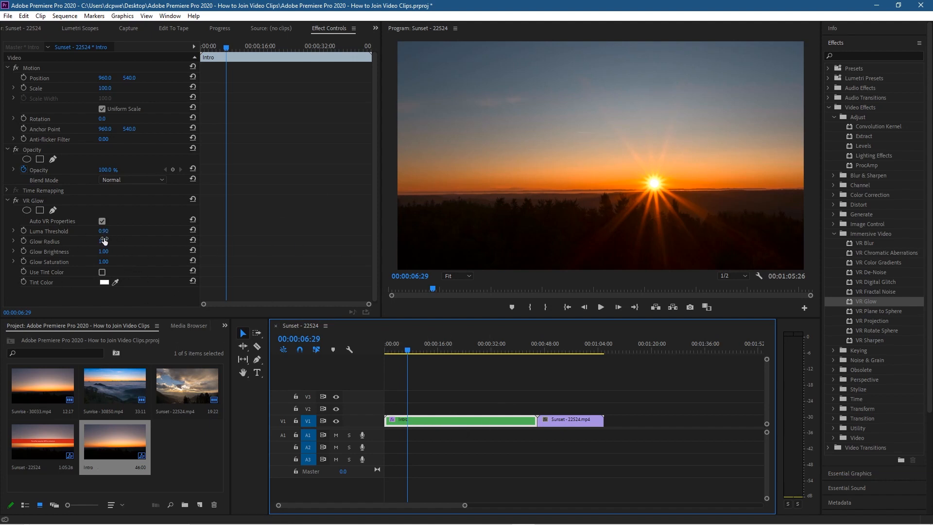
Set Intro's VR Glow radius to 61 and glow brightness to 3.20, and preview the glow at several points in the sequence.
left_click_drag(104, 242, 119, 257)
left_click_drag(420, 349, 517, 358)
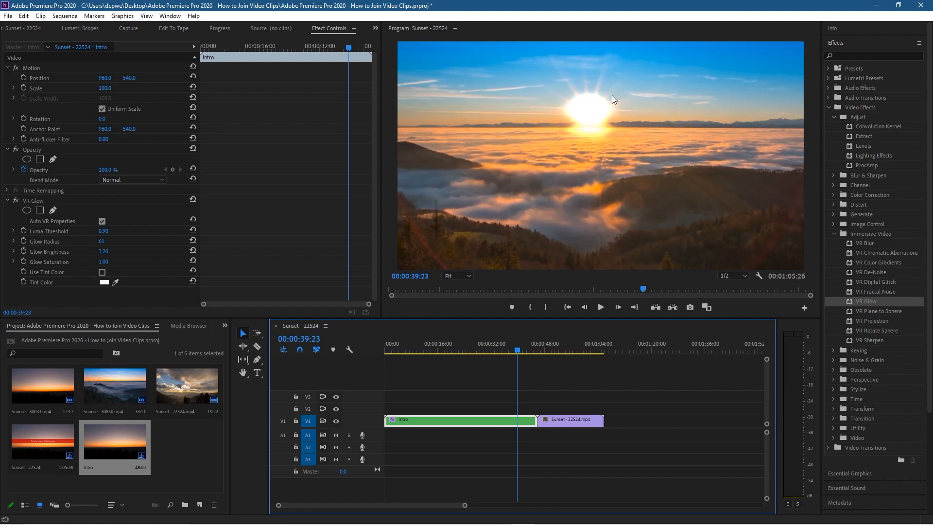
left_click_drag(517, 350, 459, 348)
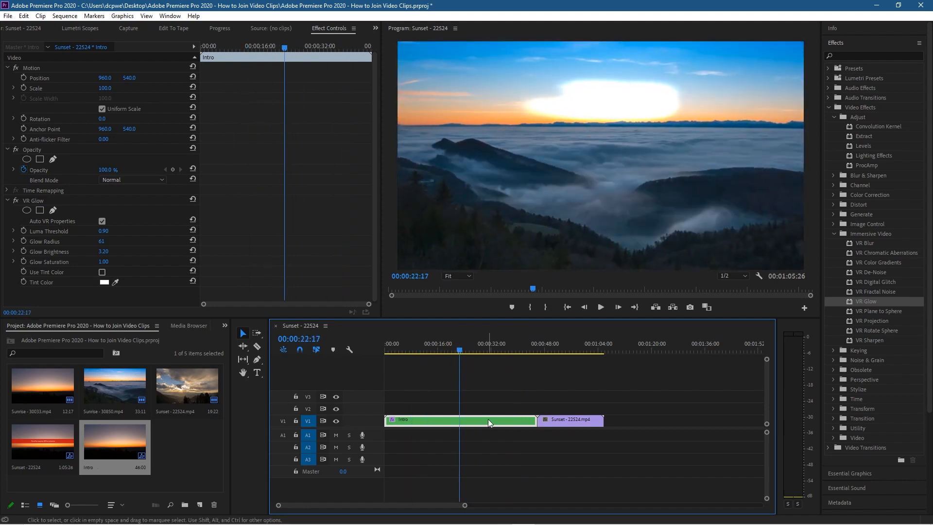
Open the Intro nested sequence and review the individual effect settings of both clips inside it.
double_click(439, 420)
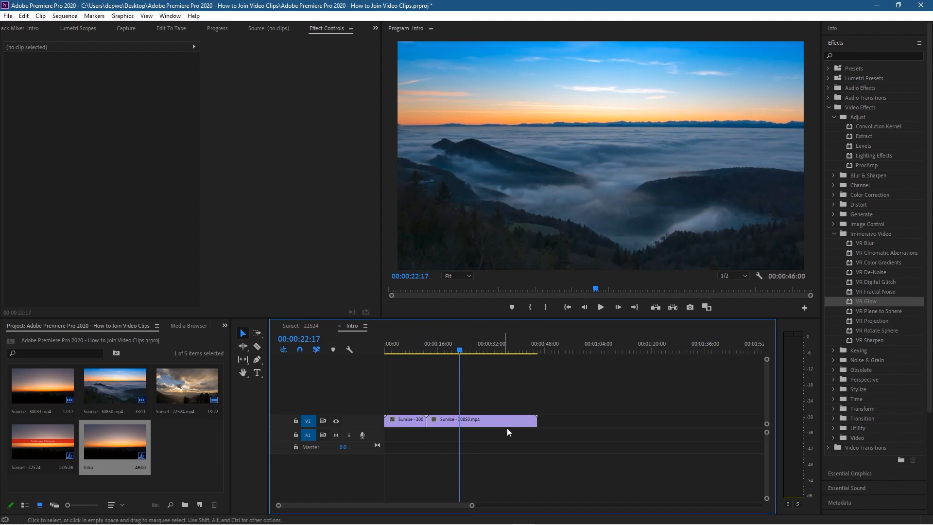
left_click(454, 419)
left_click(395, 419)
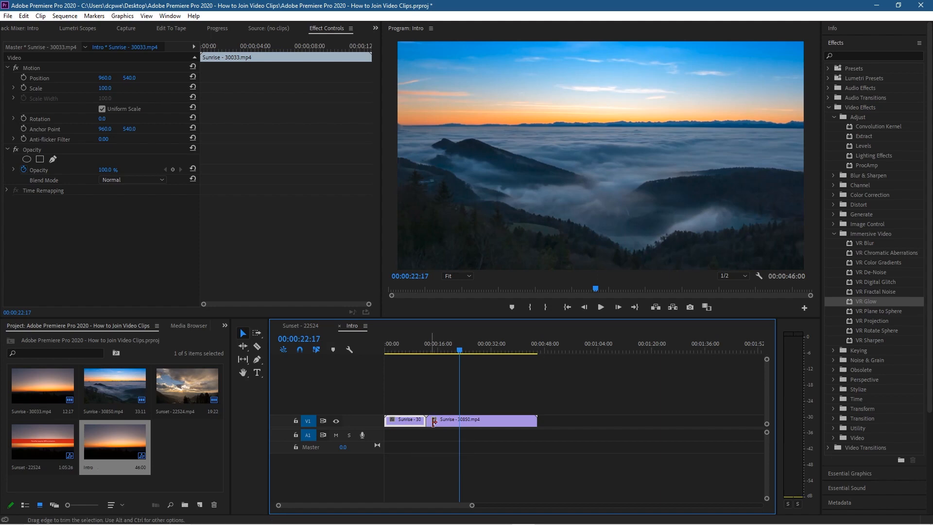
left_click(472, 420)
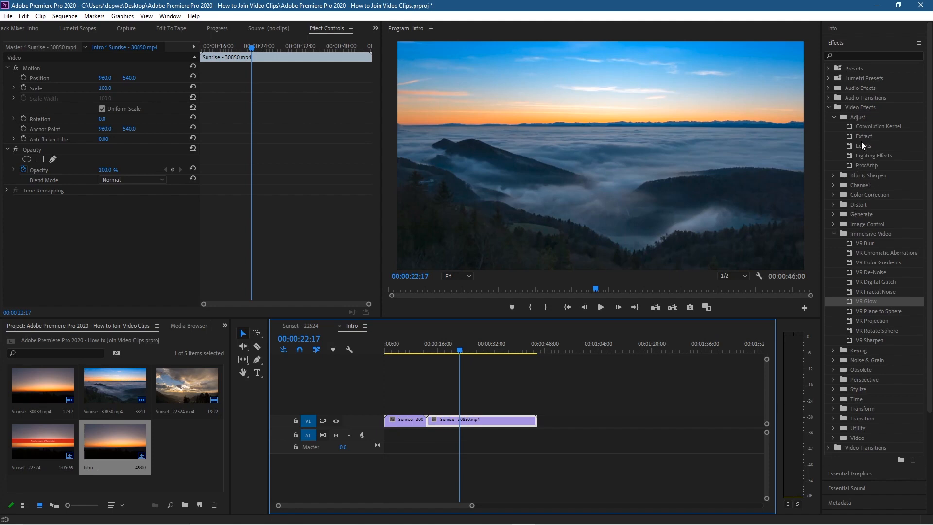
Apply the Levels effect to Sunrise - 30033.mp4 inside Intro and set its (RGB) Black Input Level to 41, previewing at 00:00:07:26.
left_click_drag(863, 148, 409, 422)
left_click_drag(459, 350, 409, 352)
left_click_drag(100, 222, 118, 222)
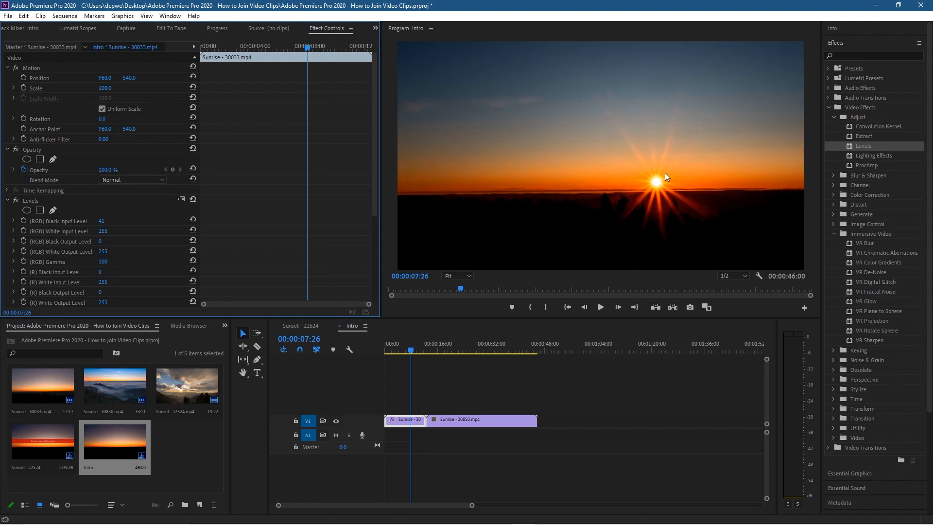
Apply the Levels effect to Sunrise - 30850.mp4 inside Intro and set its (RGB) Gamma to 110, previewing at 00:00:27:07.
left_click(418, 421)
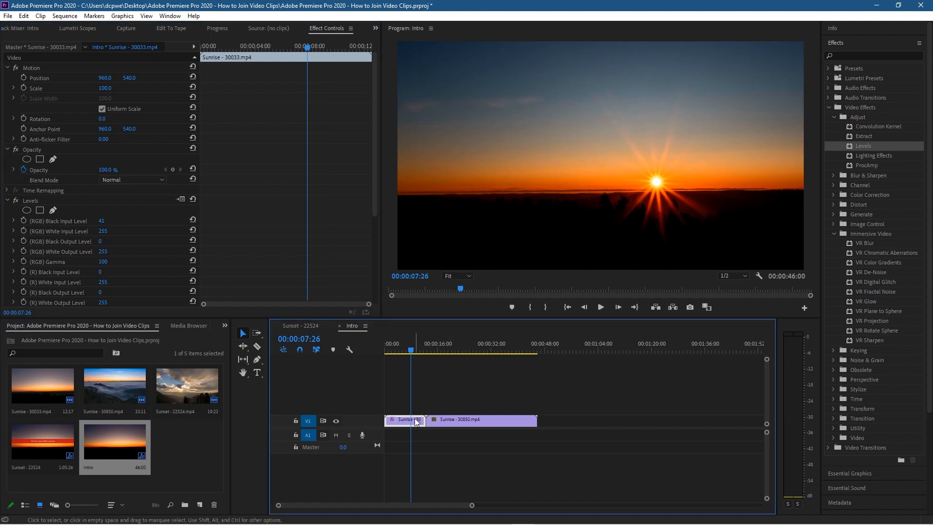
left_click_drag(410, 352, 474, 363)
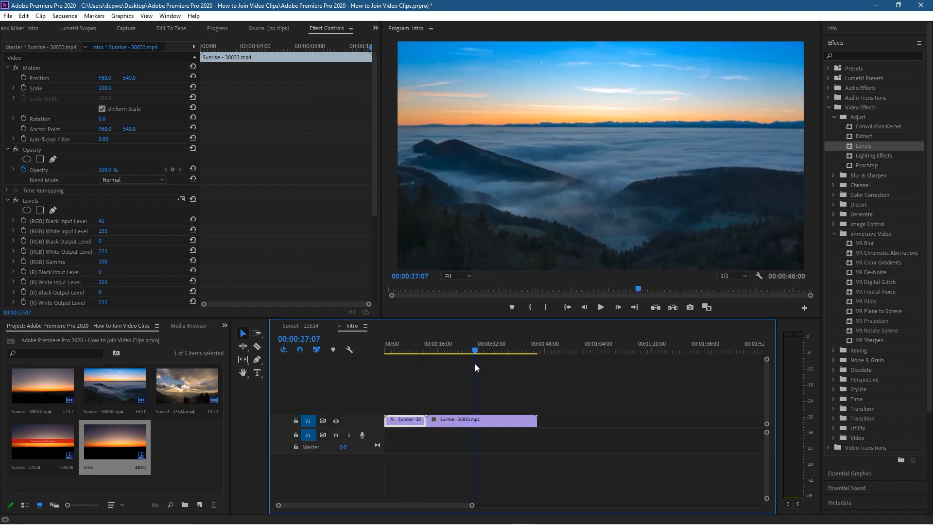
left_click(451, 425)
left_click_drag(863, 146, 477, 422)
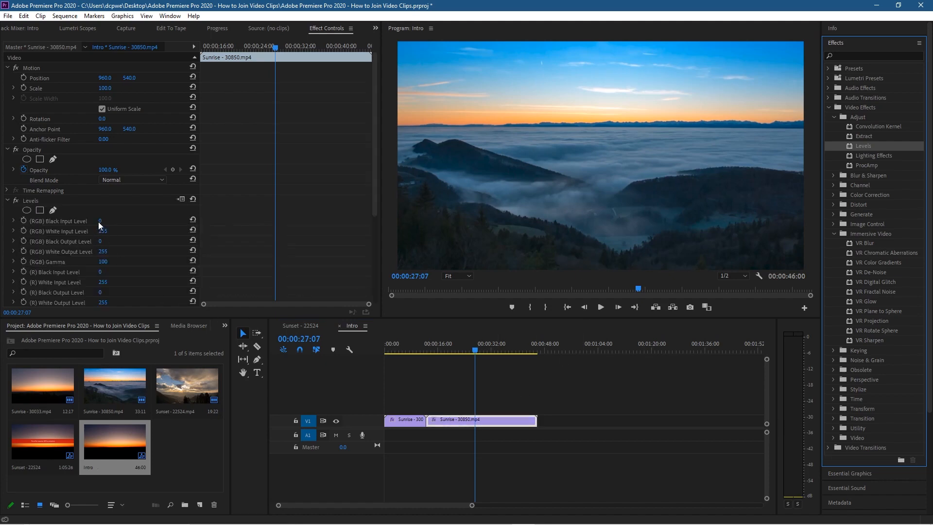
mouse_move(102, 251)
left_mouse_down()
mouse_move(80, 251)
mouse_move(120, 262)
mouse_move(109, 261)
left_mouse_up()
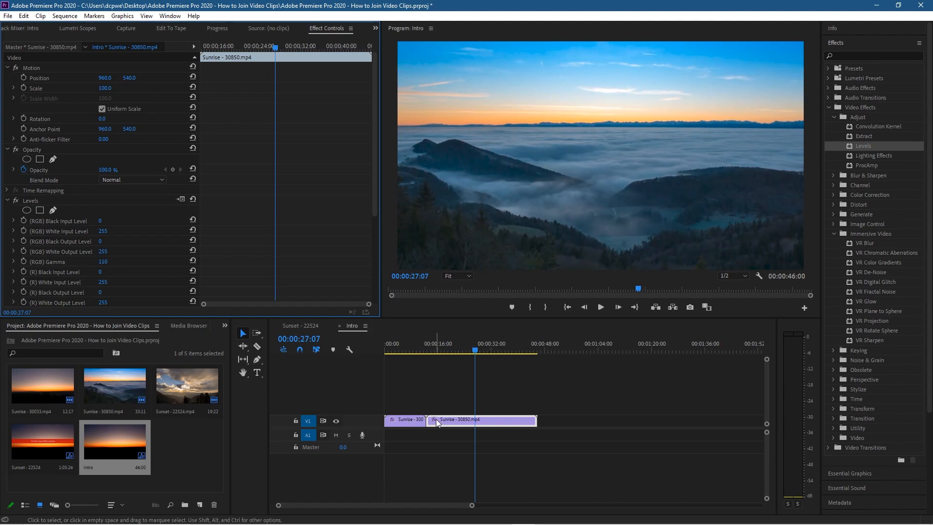
Set the VR Glow luma threshold to 0.80 on Intro in the Sunset - 22524 sequence, comparing it with the nested clips and previewing at 00:00:30:00.
left_click(339, 325)
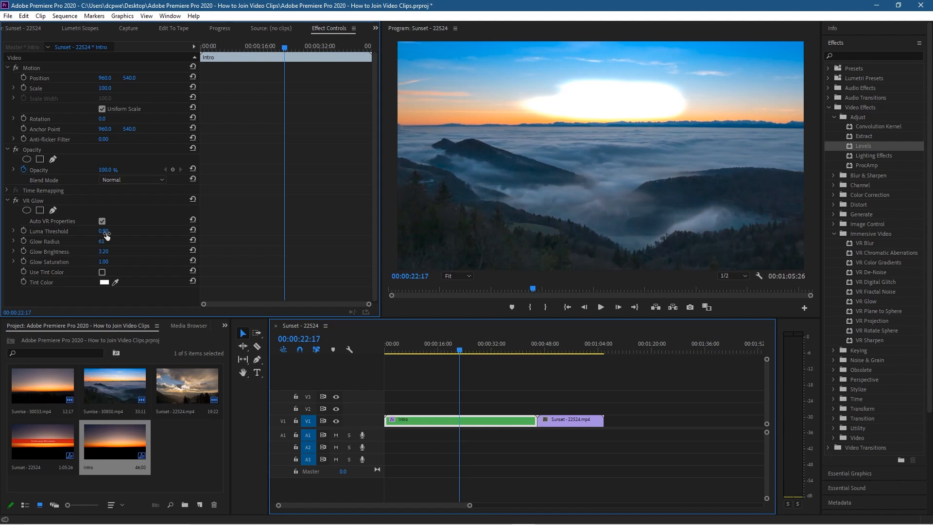
mouse_move(103, 231)
left_mouse_down()
mouse_move(58, 231)
mouse_move(106, 231)
mouse_move(99, 231)
left_mouse_up()
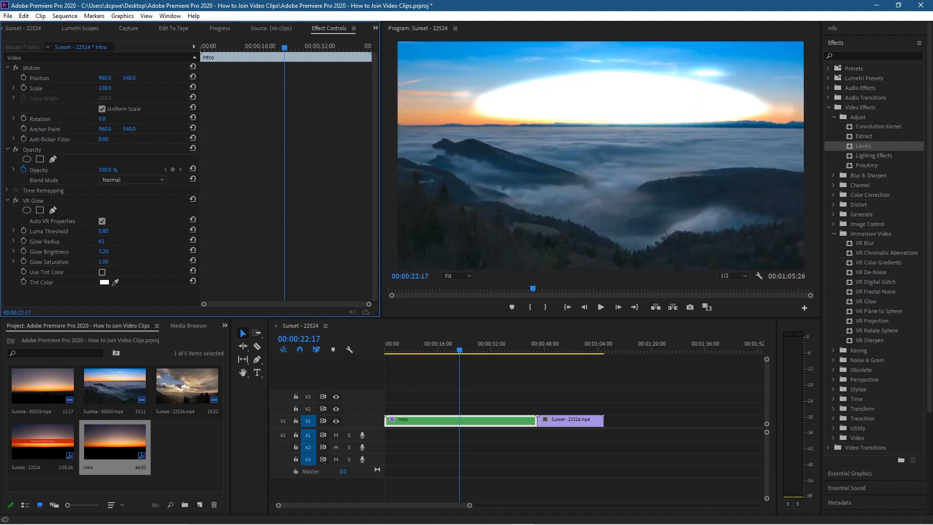
double_click(448, 419)
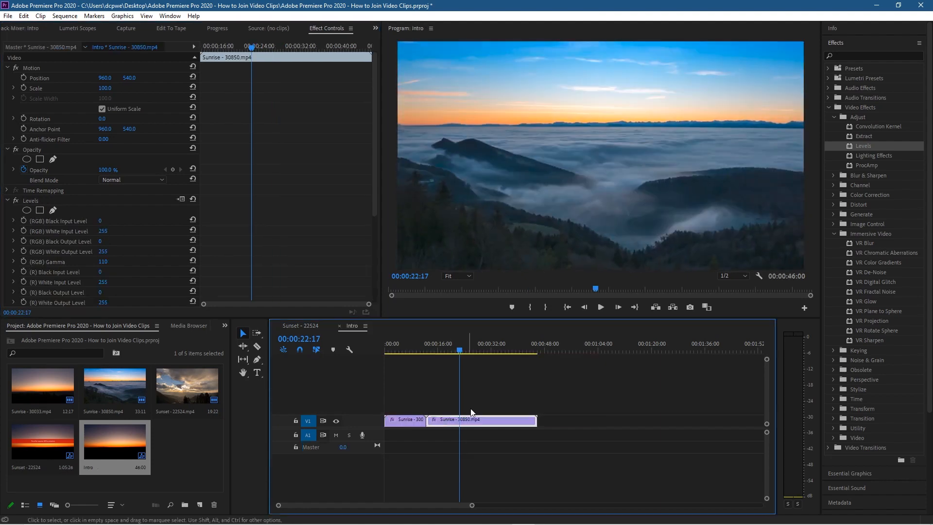
left_click(301, 325)
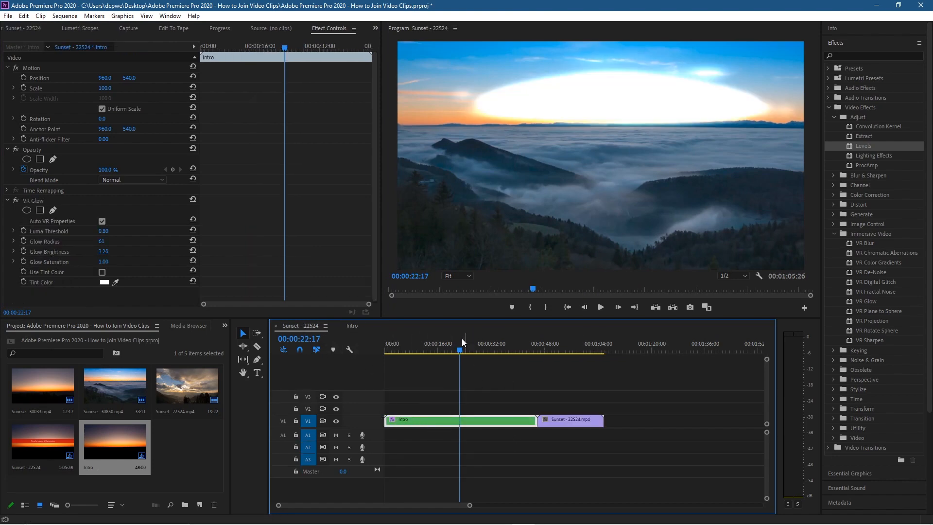
left_click_drag(457, 349, 485, 370)
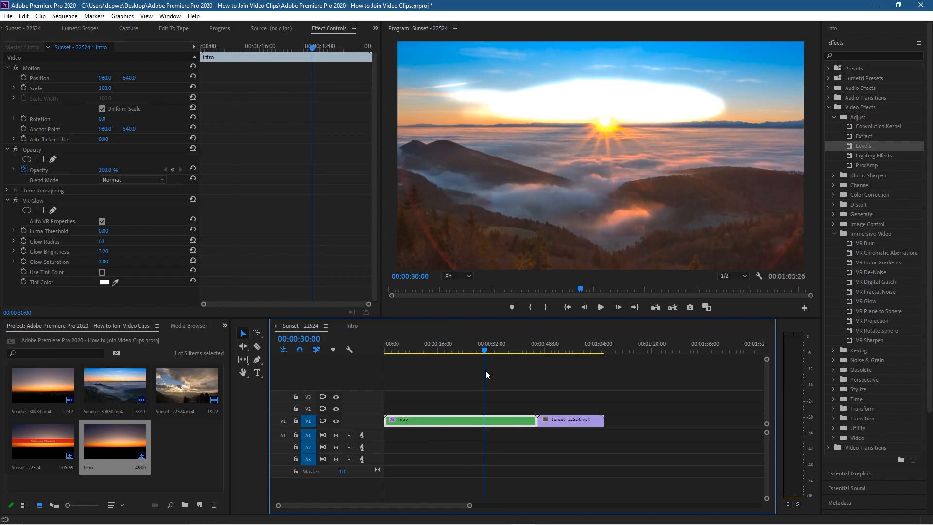
Delete the Intro nest and the Sunset - 22524.mp4 clip from the Sunset - 22524 sequence.
right_click(460, 420)
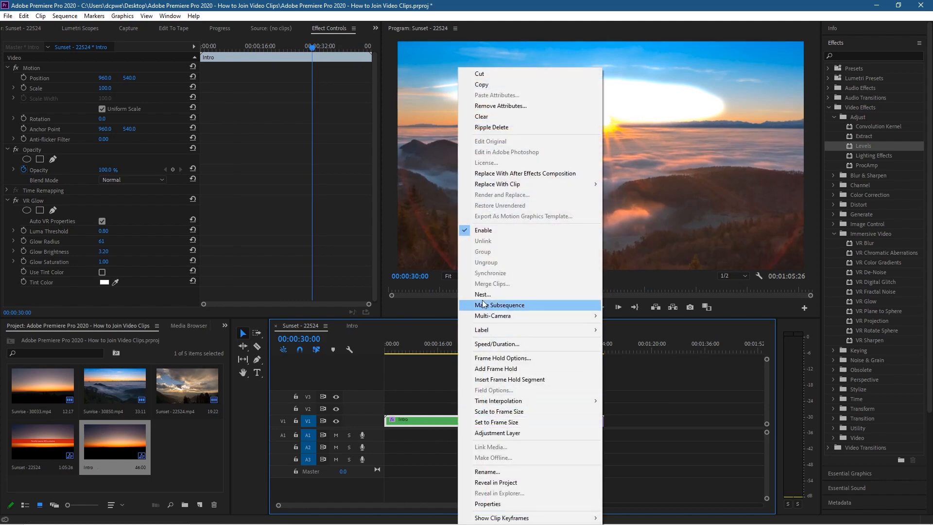
left_click(673, 442)
left_click_drag(658, 455, 446, 399)
key("Delete")
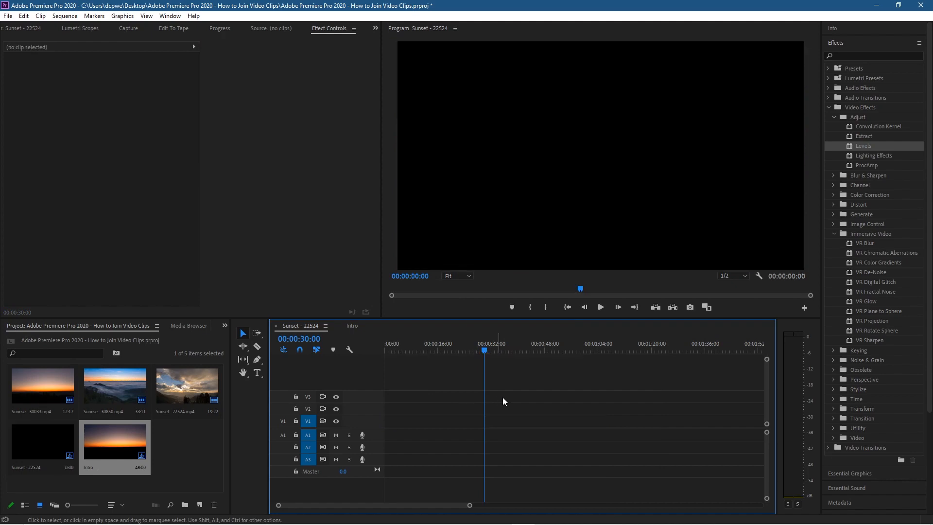
Place Sunrise - 30033.mp4, Sunrise - 30850.mp4 and Sunset - 22524.mp4 together at the start of video track V1.
left_click(49, 392)
left_click(108, 389, "ctrl")
left_click(168, 389, "ctrl")
left_click_drag(105, 399, 408, 425)
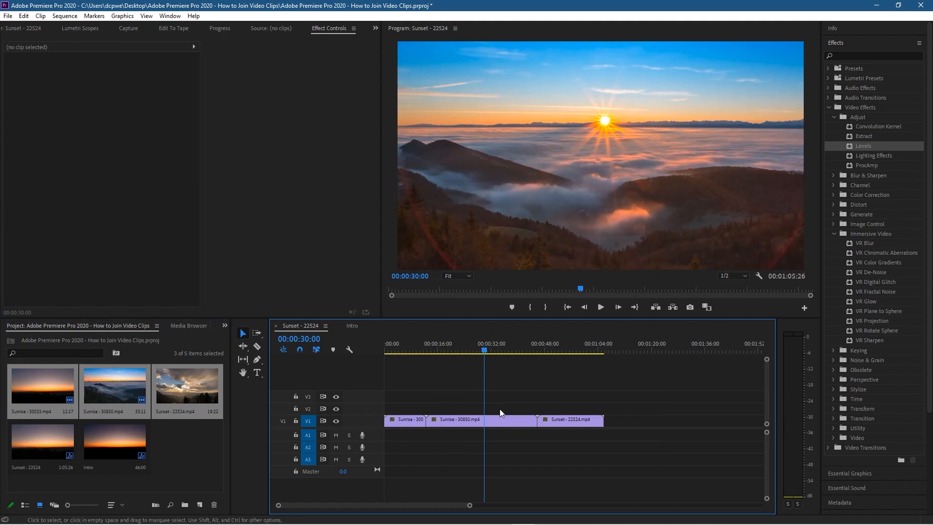
Make a subsequence from the two Sunrise clips in the timeline.
left_click_drag(465, 447, 397, 411)
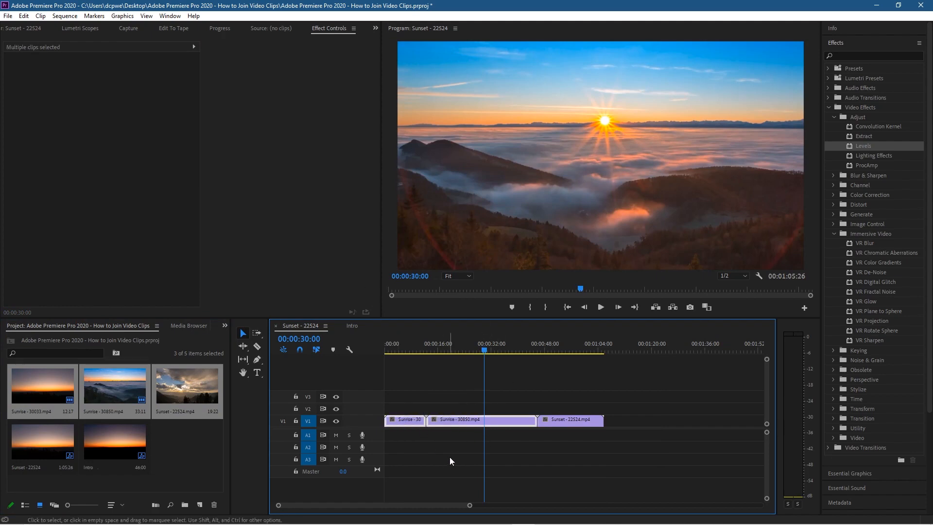
right_click(442, 420)
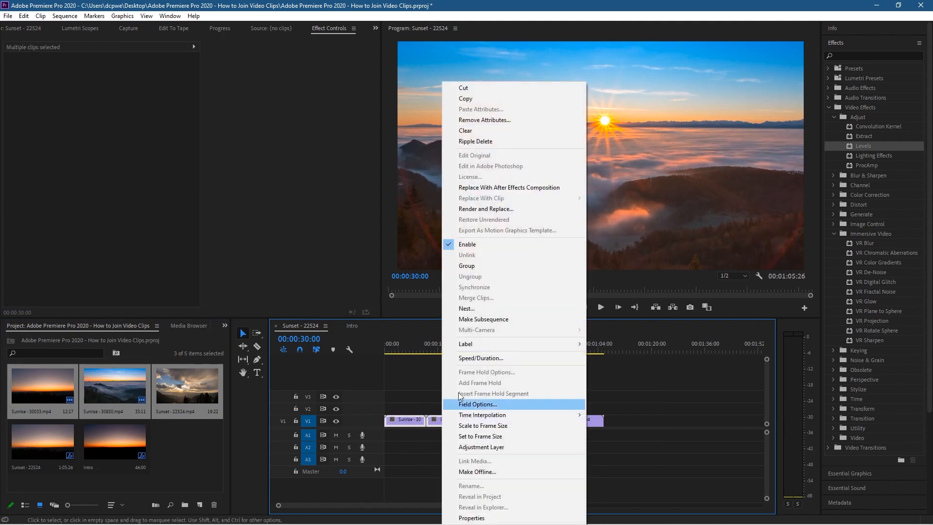
left_click(471, 319)
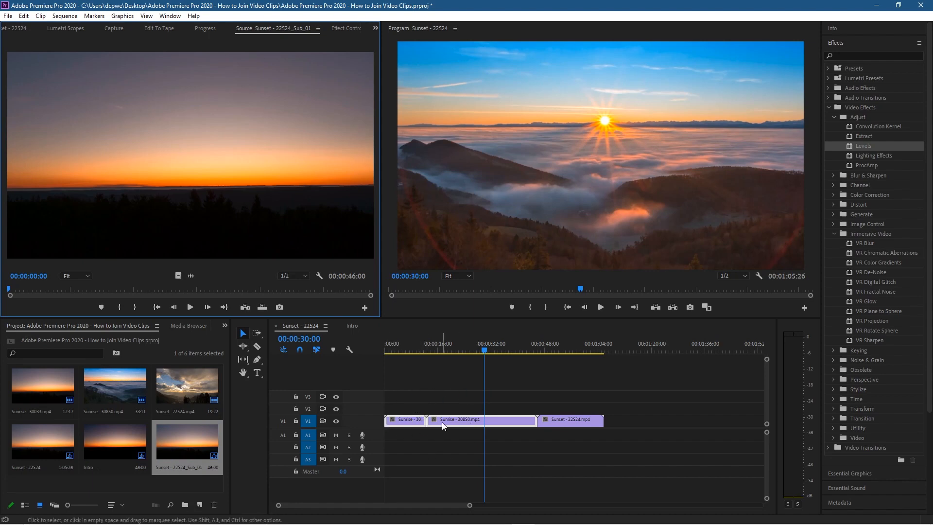
Add Sunset - 22524_Sub_01 after the last clip on V1, then unlink and delete its audio part.
left_click_drag(185, 447, 608, 435)
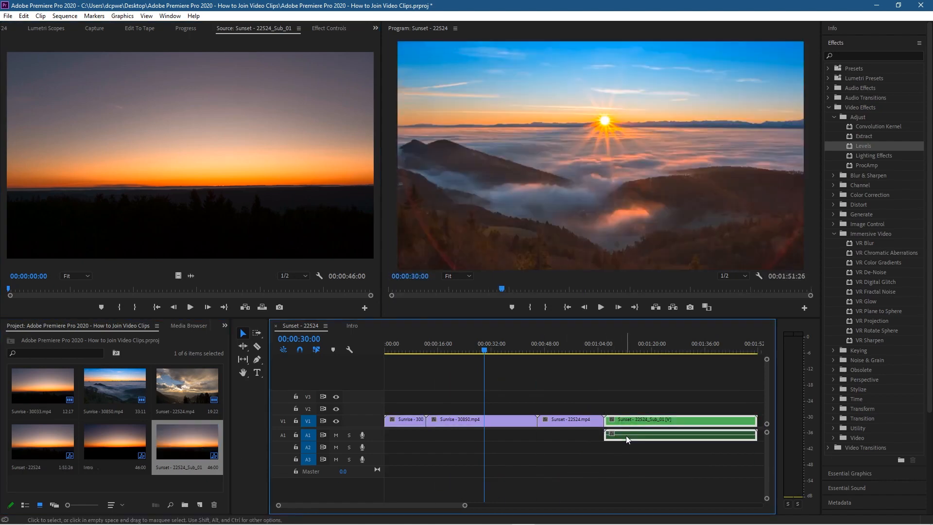
right_click(626, 435)
left_click(645, 207)
left_click(644, 434)
key("Delete")
left_click(659, 419)
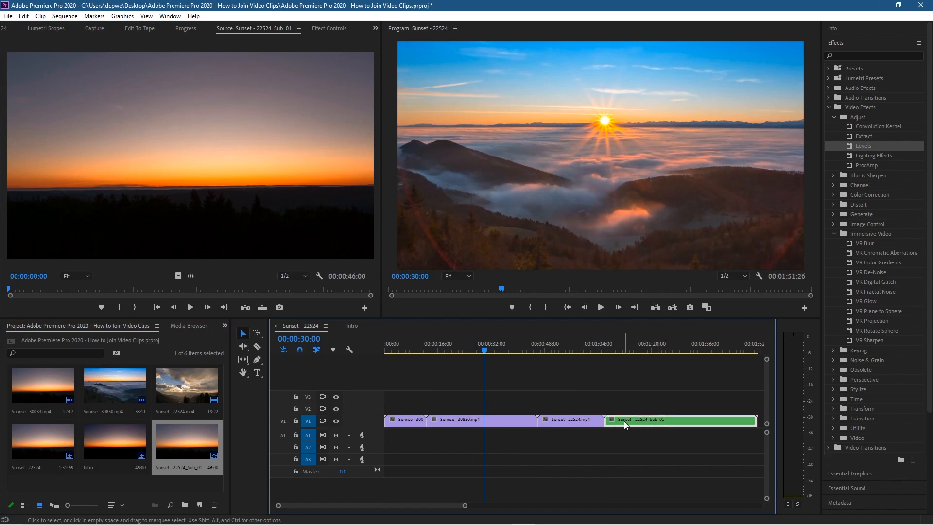
Apply the VR Glow effect to the Sunset - 22524_Sub_01 clip and preview it at 00:01:29:17.
left_click_drag(624, 350, 657, 351)
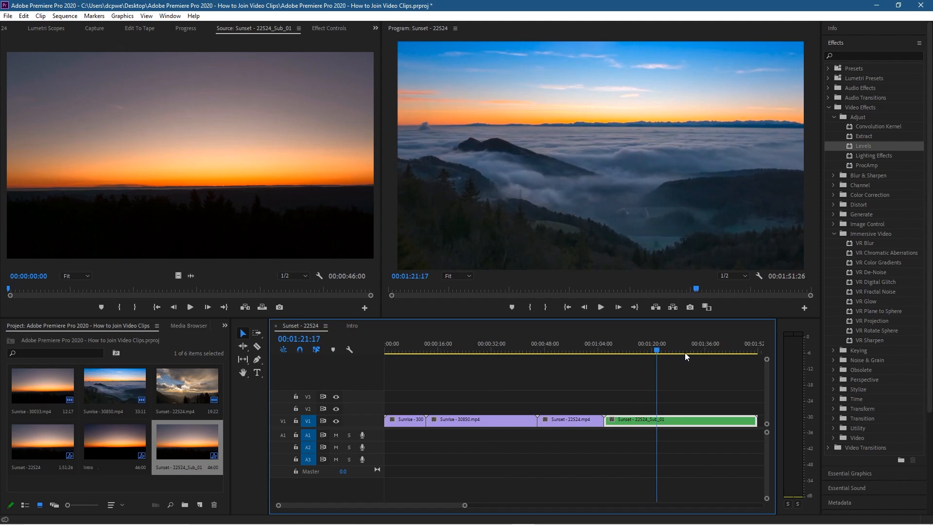
left_click(866, 299)
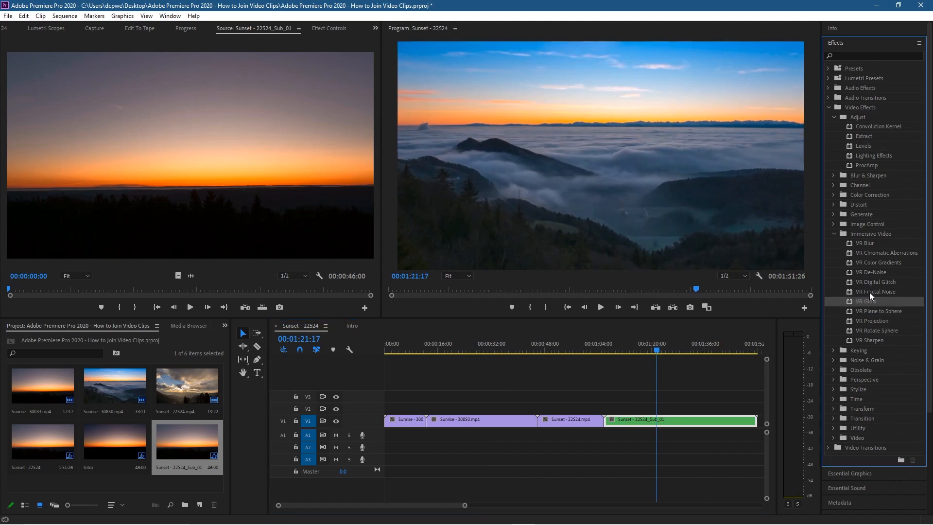
left_click_drag(864, 299, 696, 420)
left_click_drag(651, 350, 671, 403)
Open the Sunset - 22524_Sub_01 subsequence, look over its two separate Sunrise clips, and close it again.
double_click(666, 419)
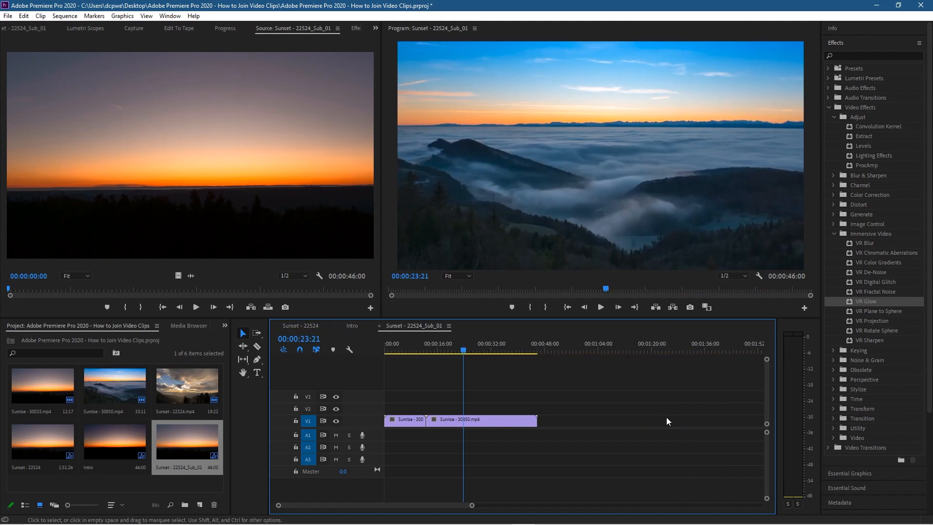
left_click(414, 421)
left_click(449, 422)
left_click(399, 422)
left_click(447, 421)
left_click(410, 421)
left_click(461, 424)
left_click(421, 420)
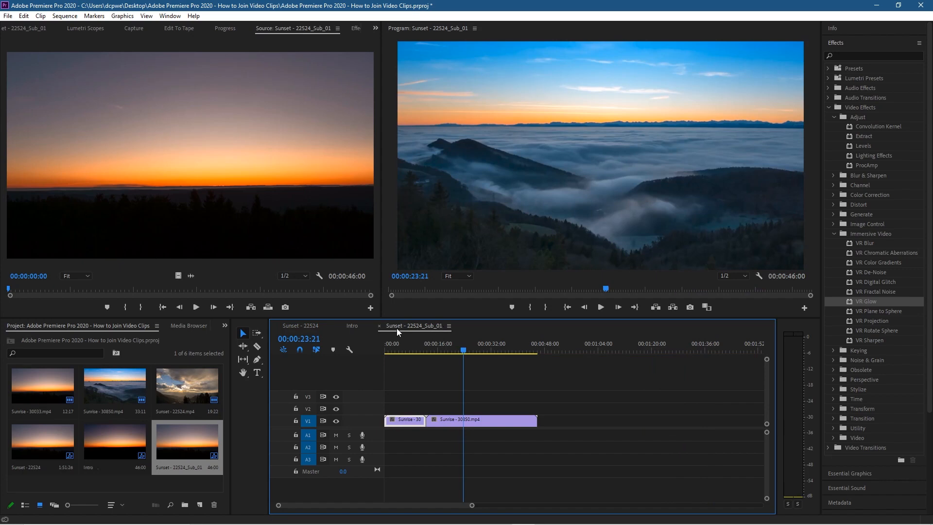
left_click(379, 325)
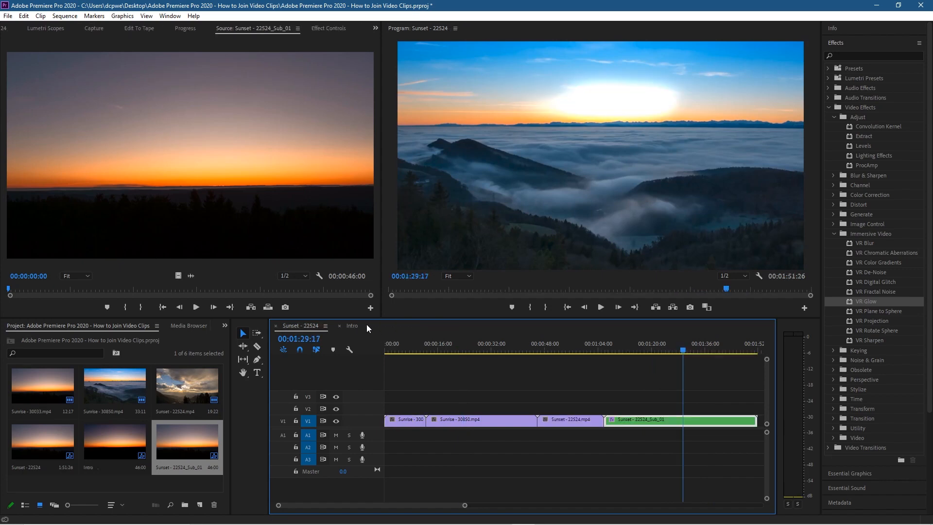
Close the Intro sequence, recheck the contents of Sunset - 22524_Sub_01, and select both Sunrise clips in the main sequence.
left_click(340, 324)
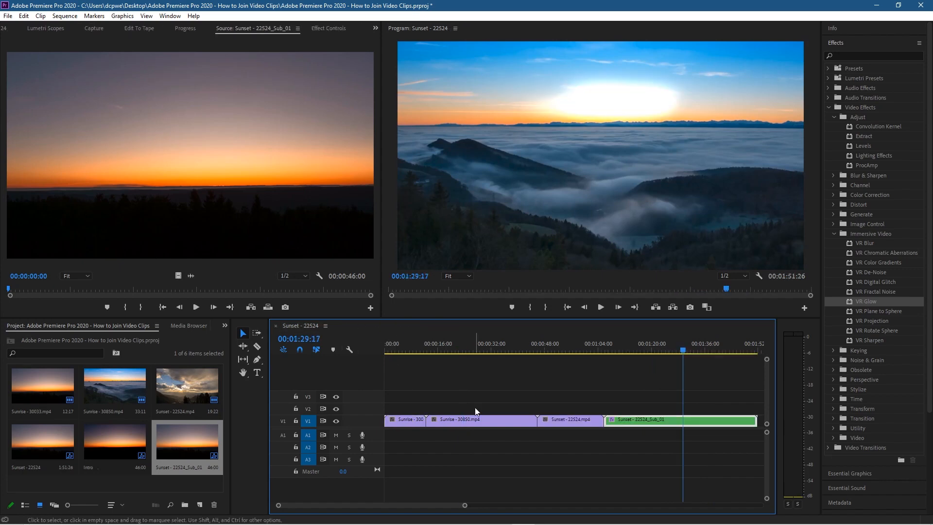
double_click(671, 420)
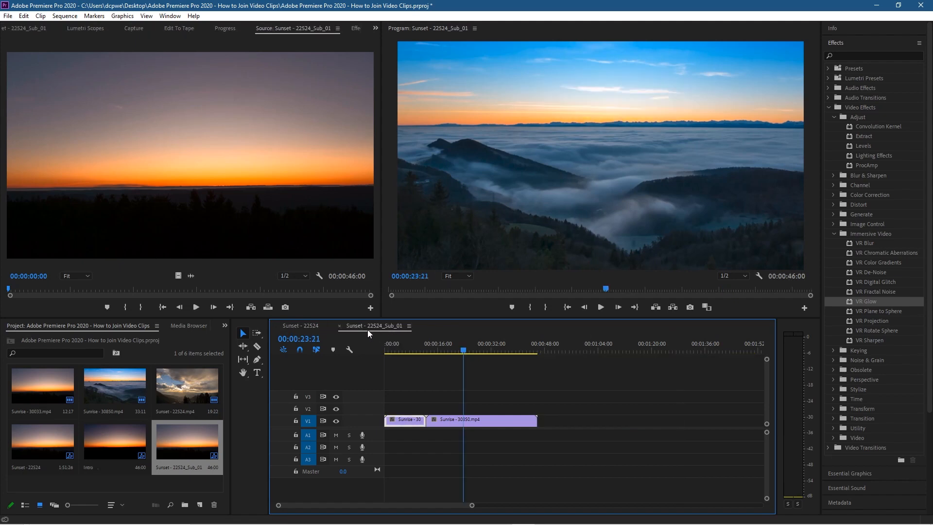
left_click(339, 326)
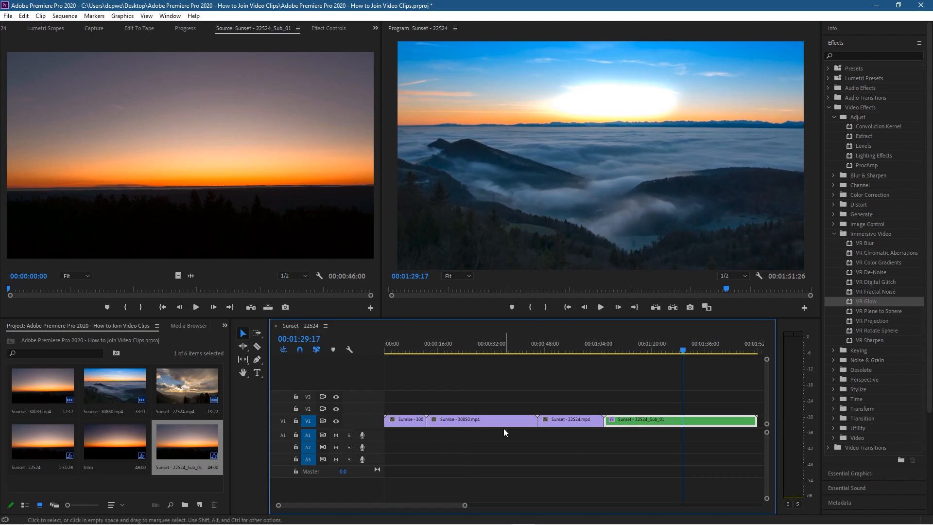
left_click_drag(475, 449, 405, 418)
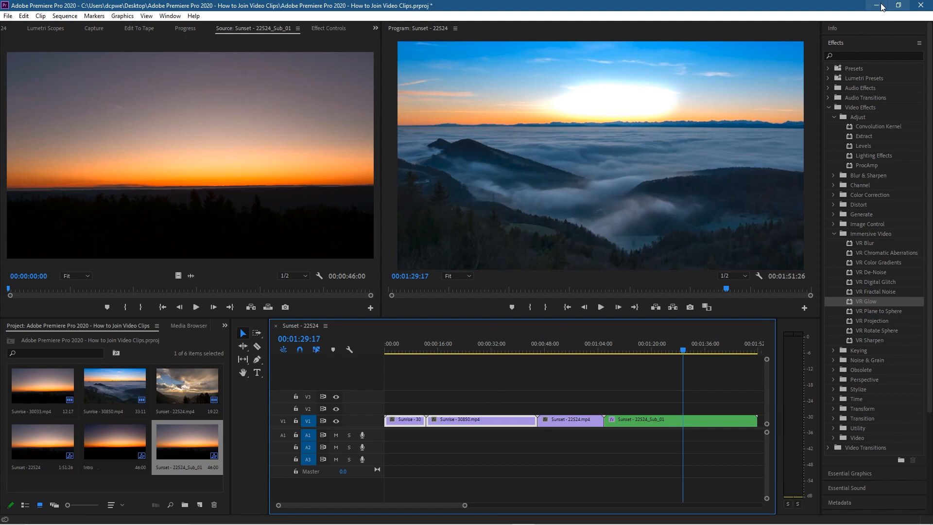
Save the project, switch to the desktop and close the project folder window in File Explorer.
left_click(8, 16)
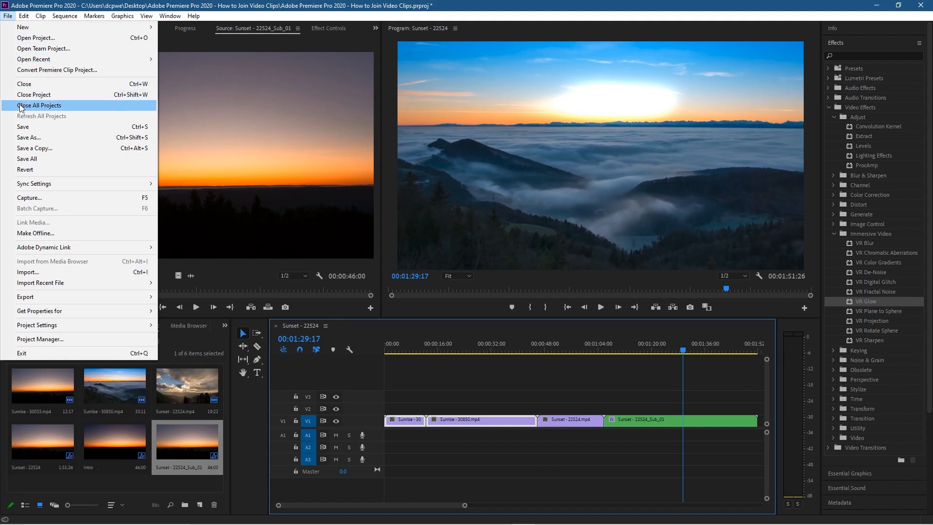
left_click(22, 126)
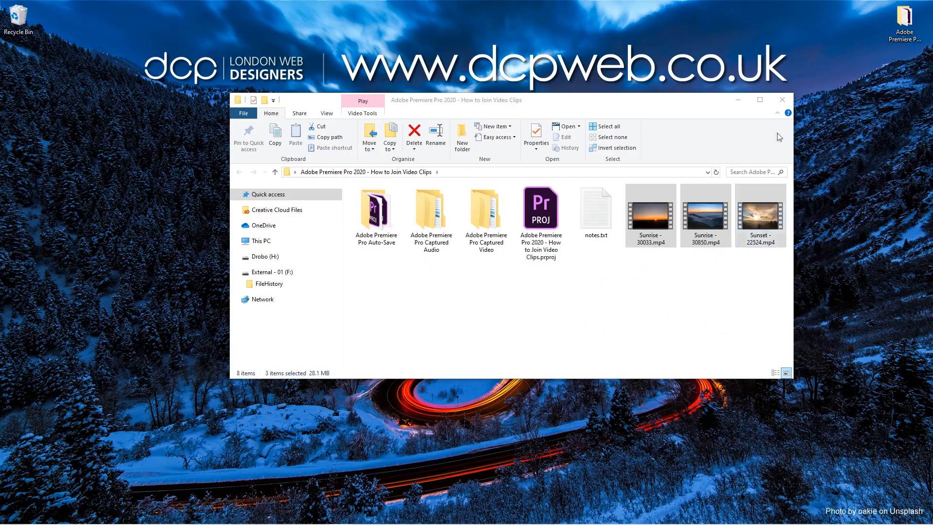
left_click(782, 100)
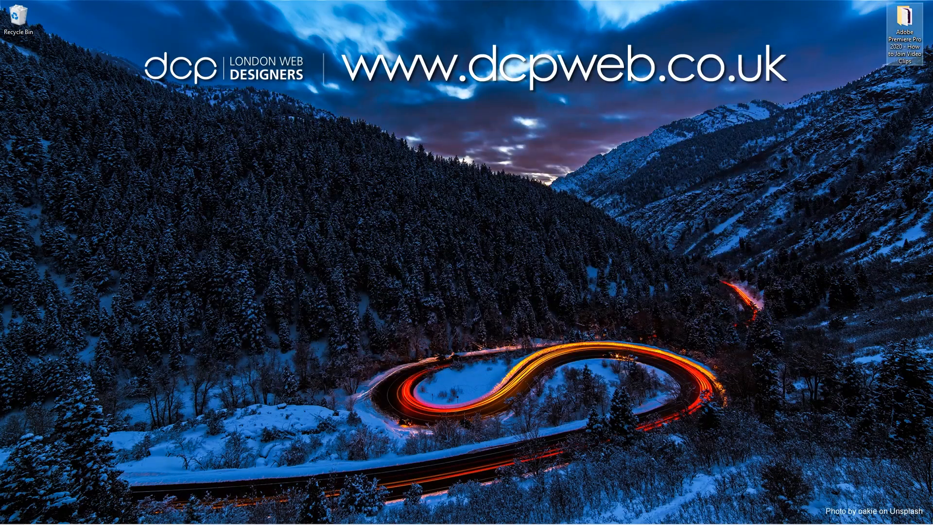